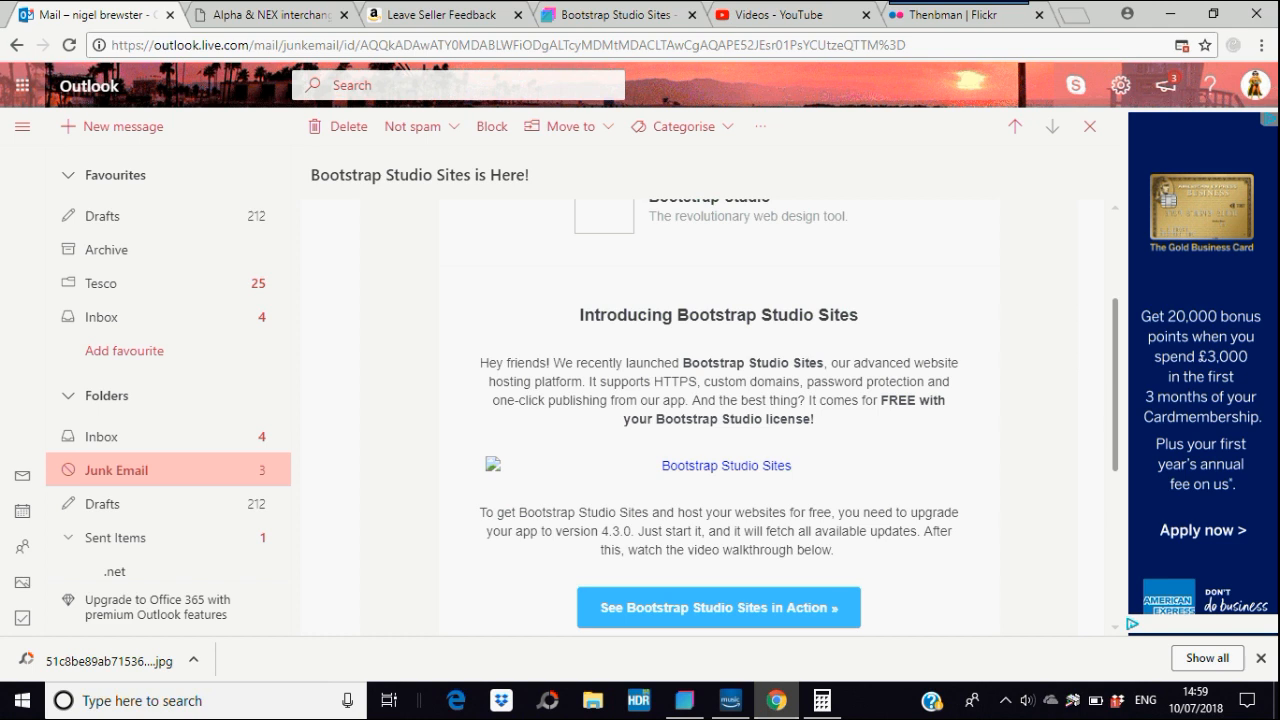
scroll(720, 415, "up", 1)
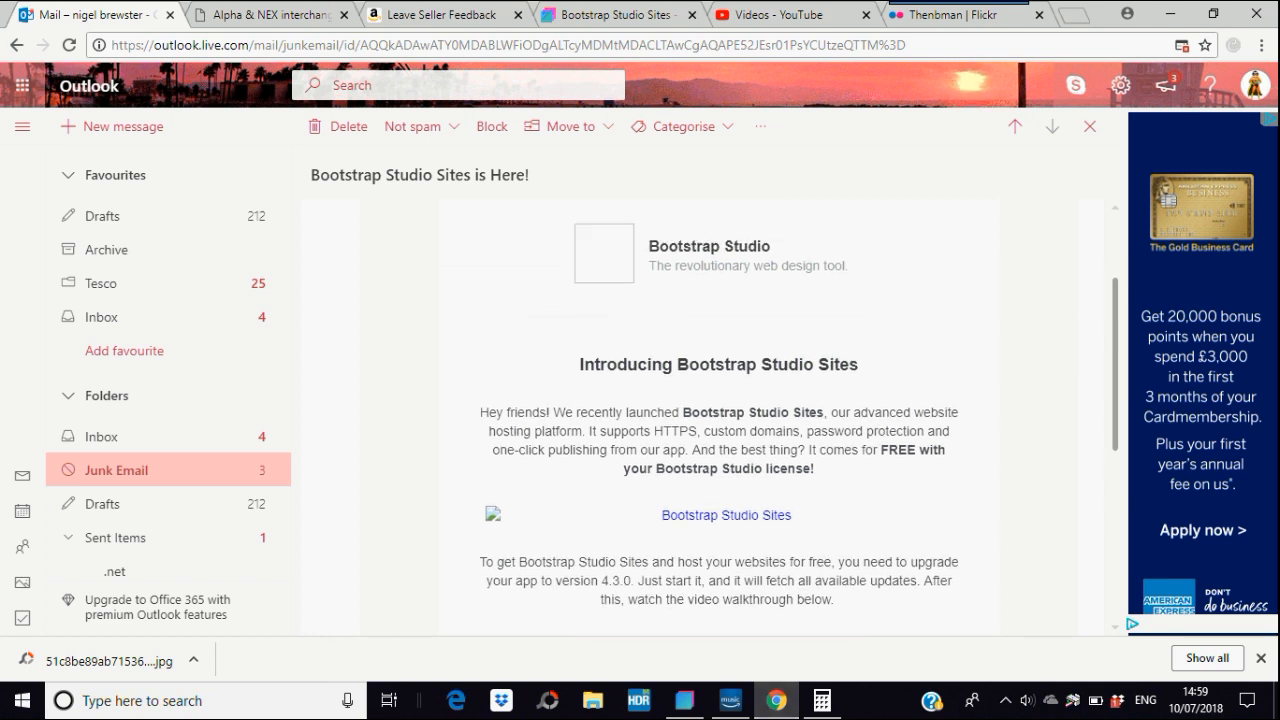
scroll(719, 420, "down", 1)
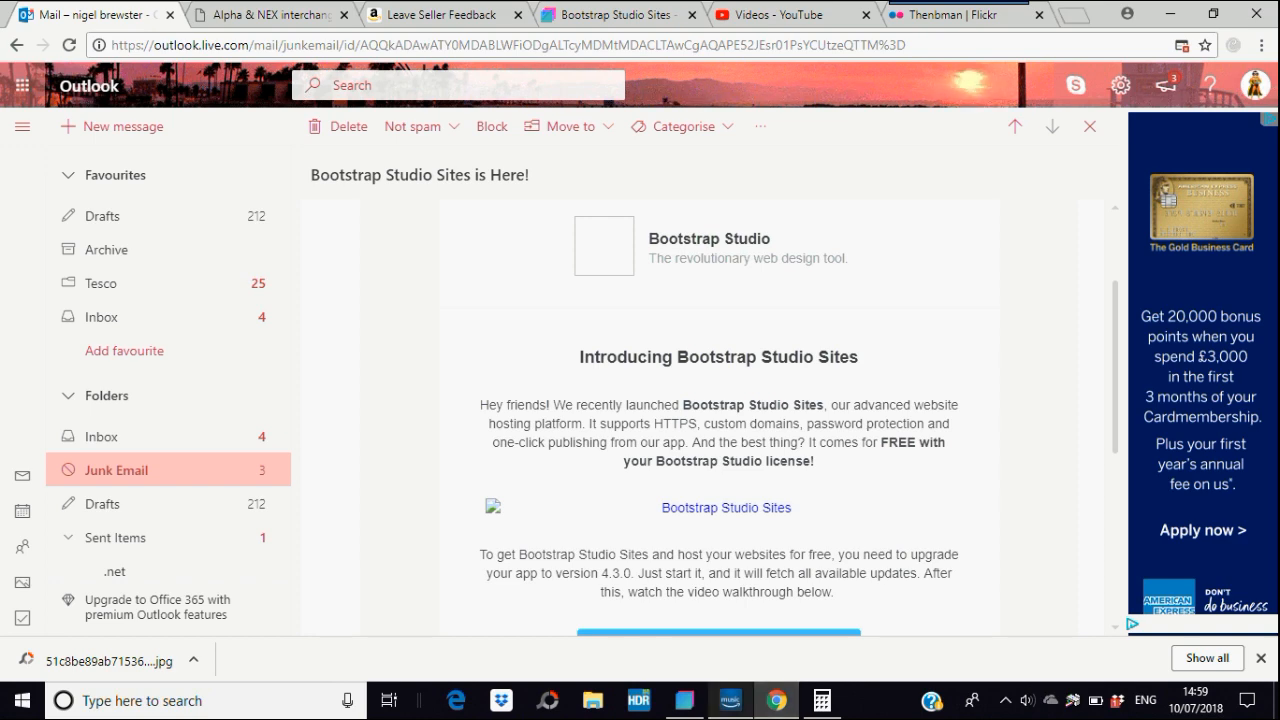
Check the installed Bootstrap Studio version, then return to the Sites announcement email
key("alt+Tab")
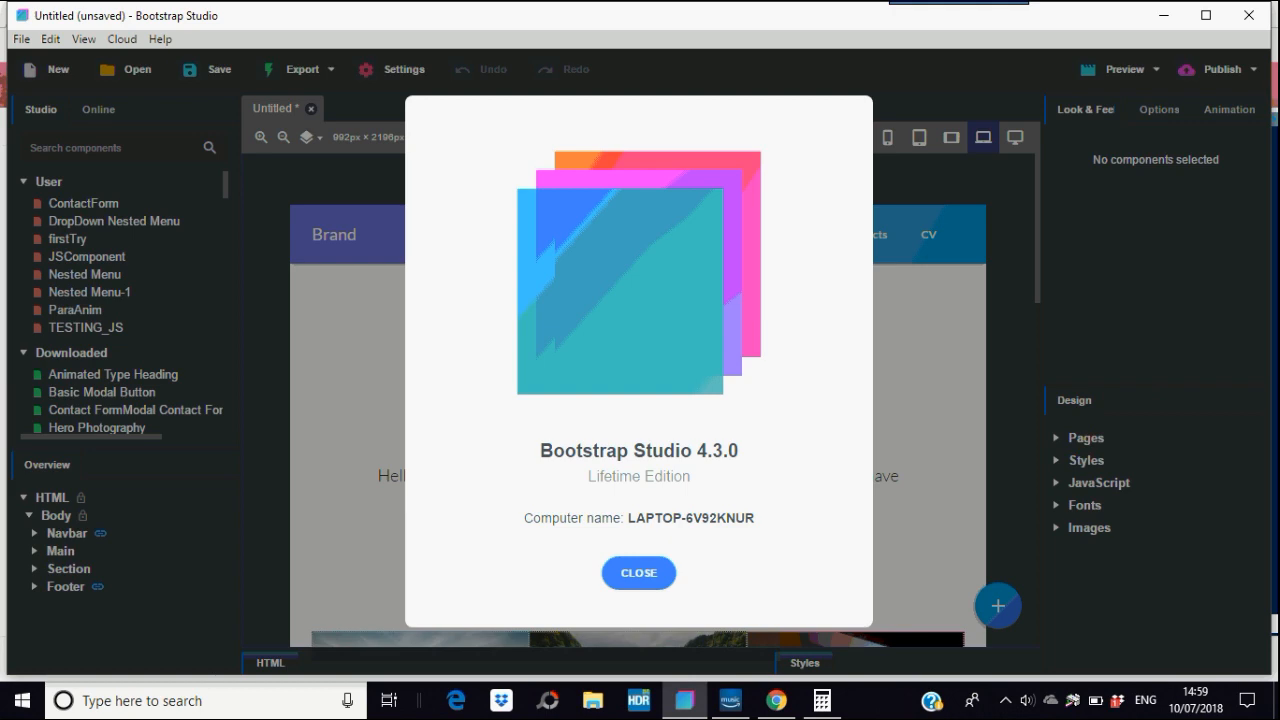
key("alt+Tab")
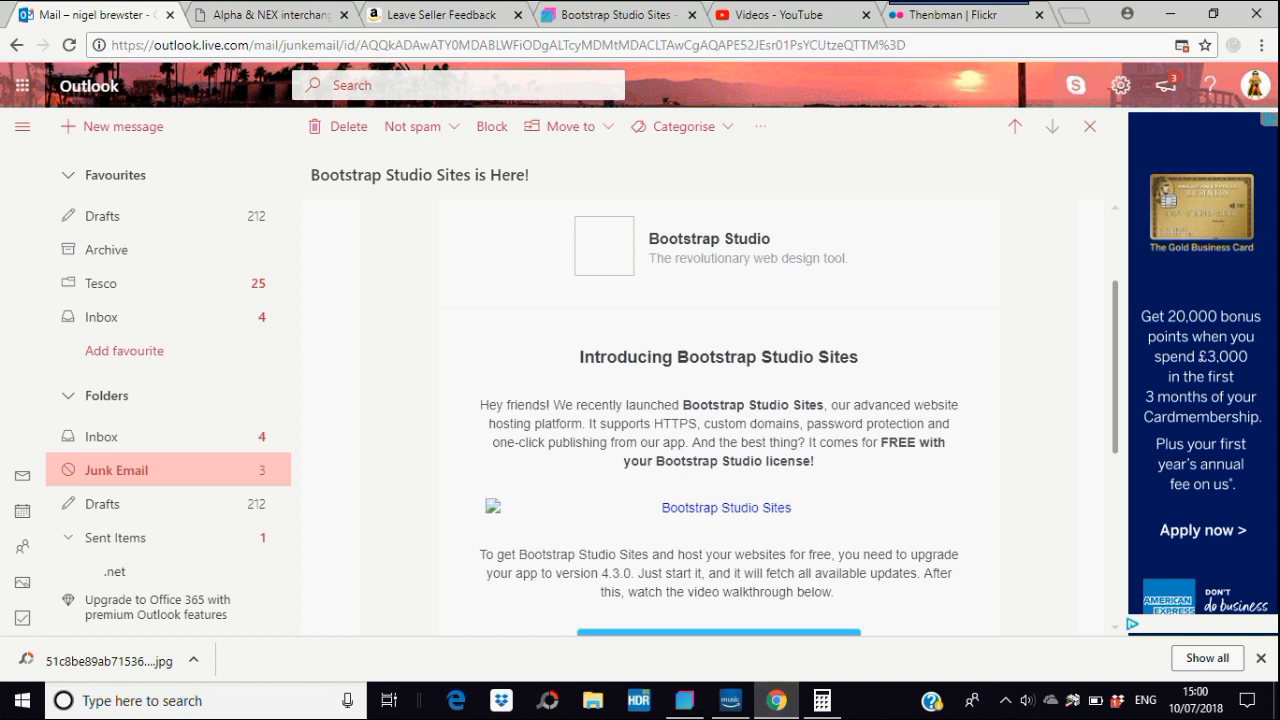
scroll(718, 420, "down", 2)
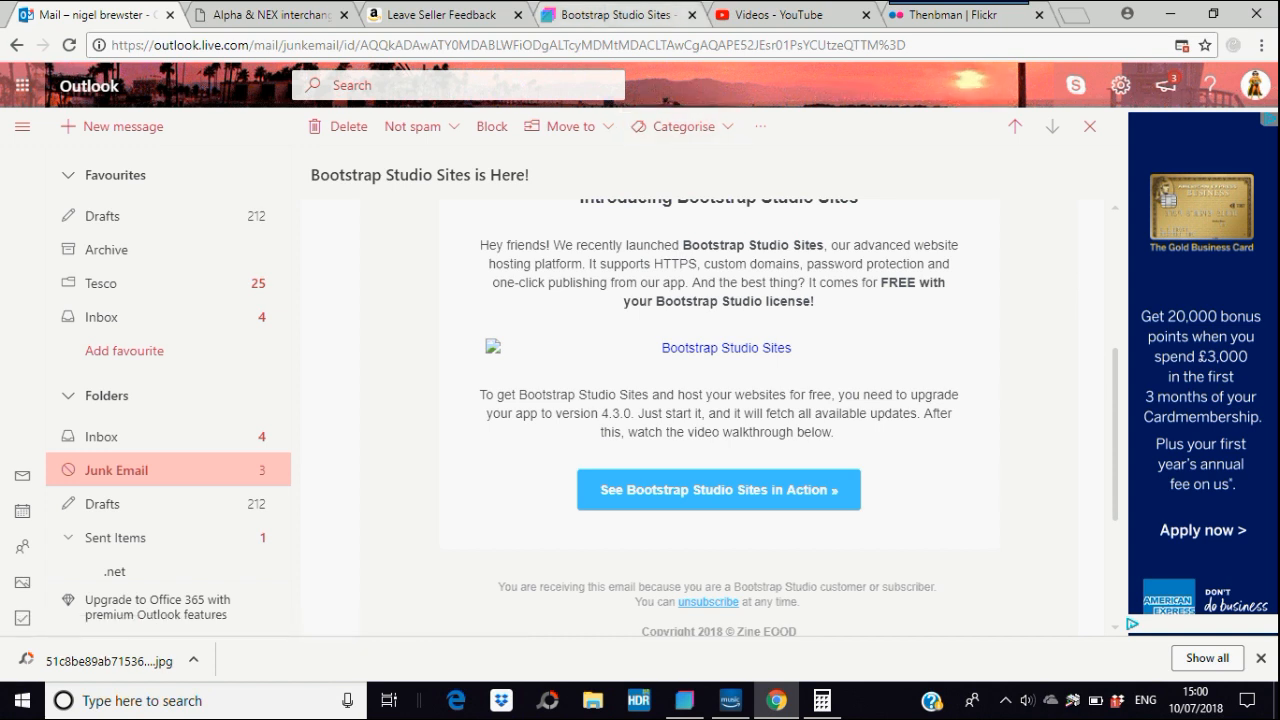
Switch to the Bootstrap Studio Sites launch page showing its walkthrough video
left_click(615, 14)
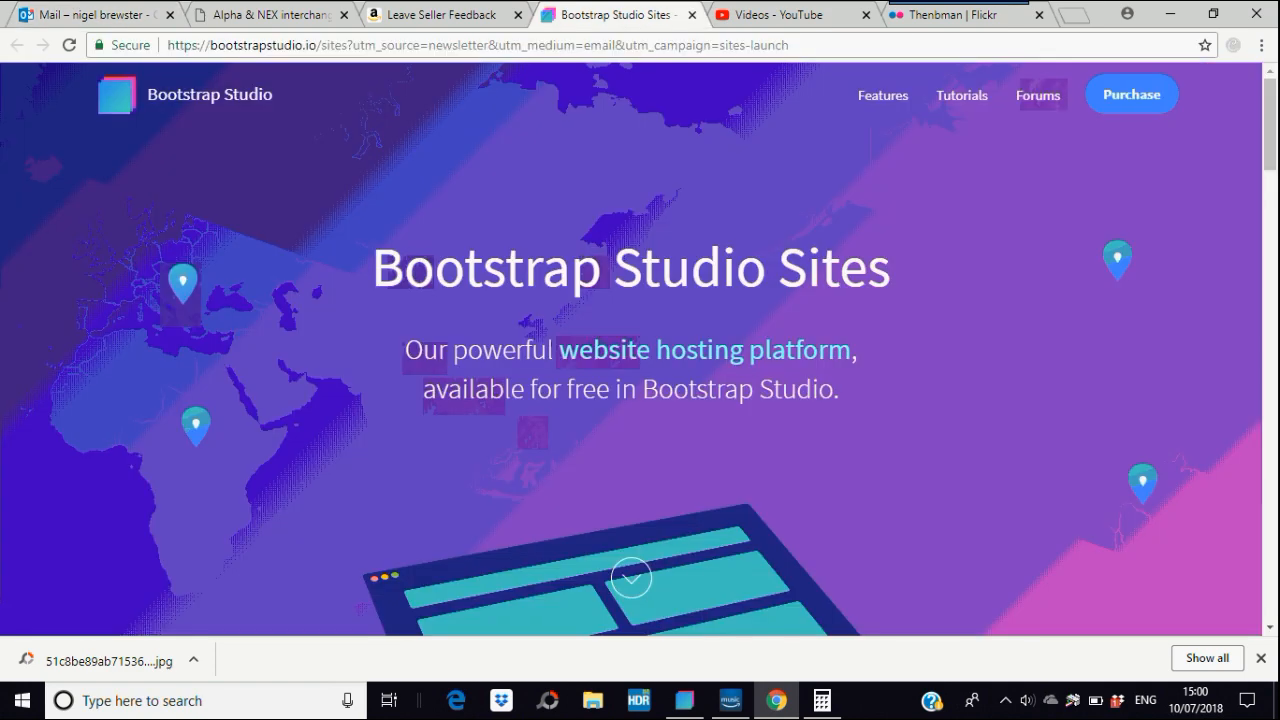
scroll(640, 350, "down", 3)
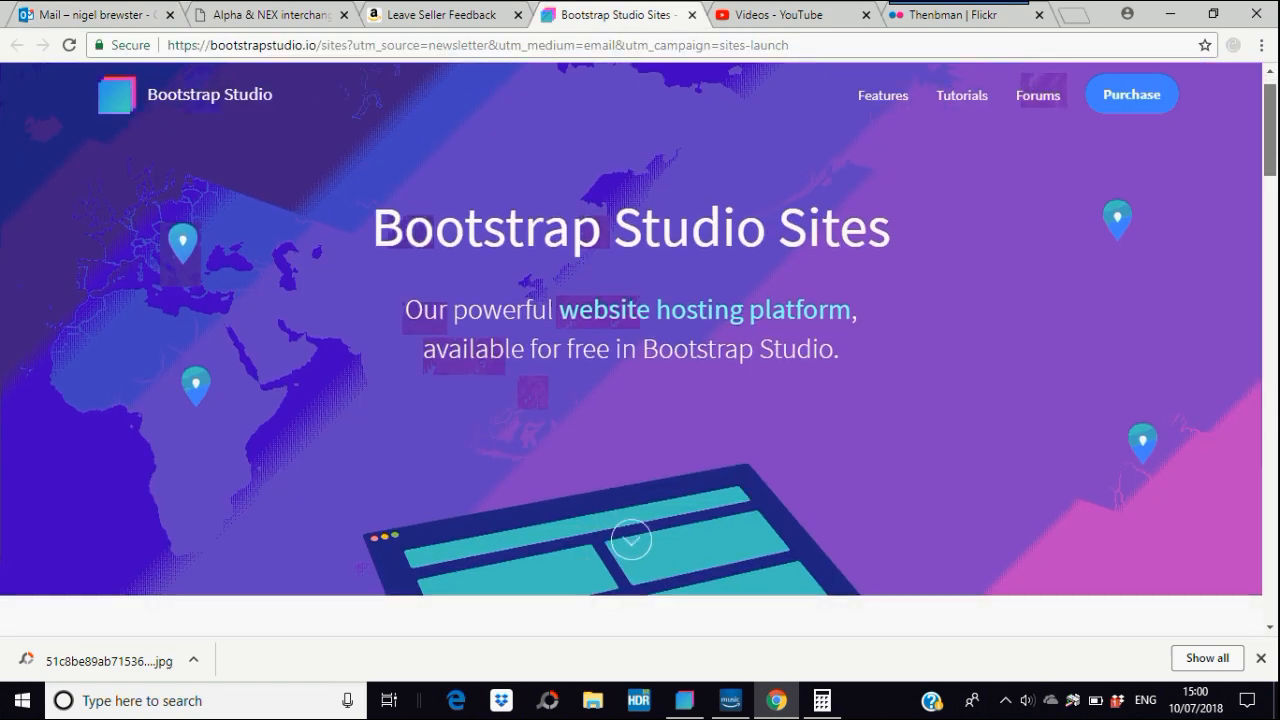
scroll(640, 350, "down", 4)
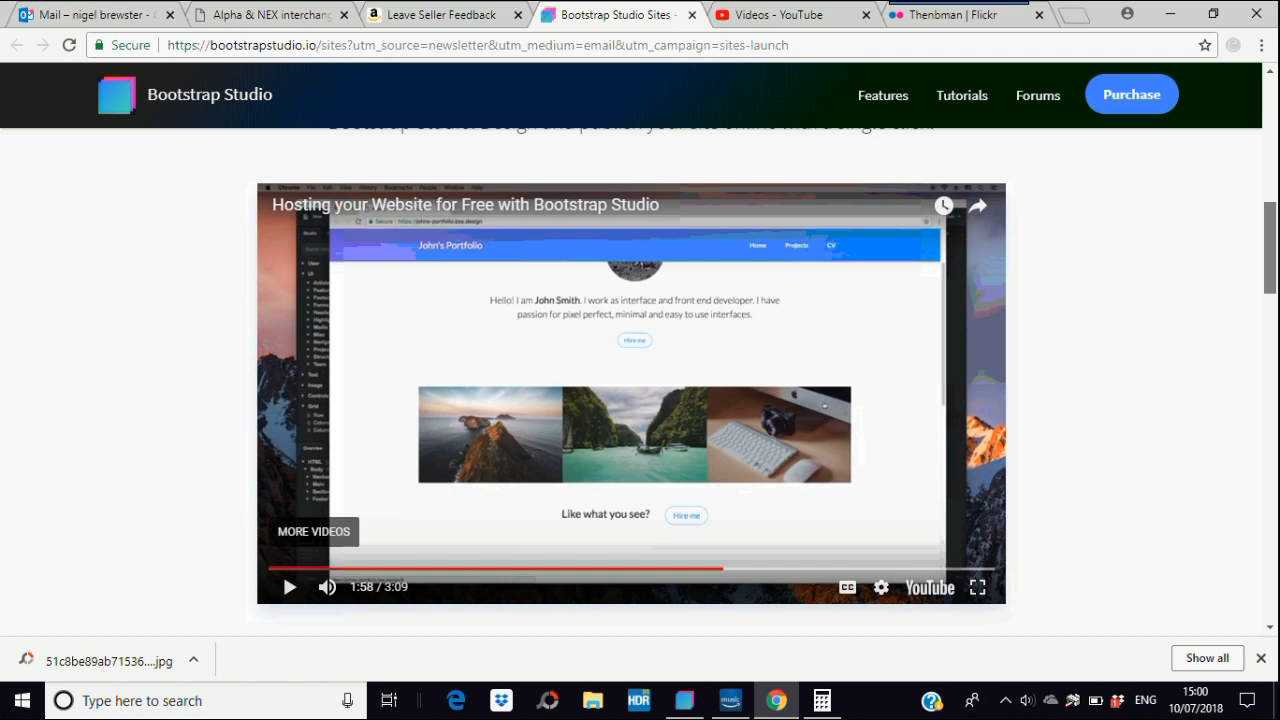